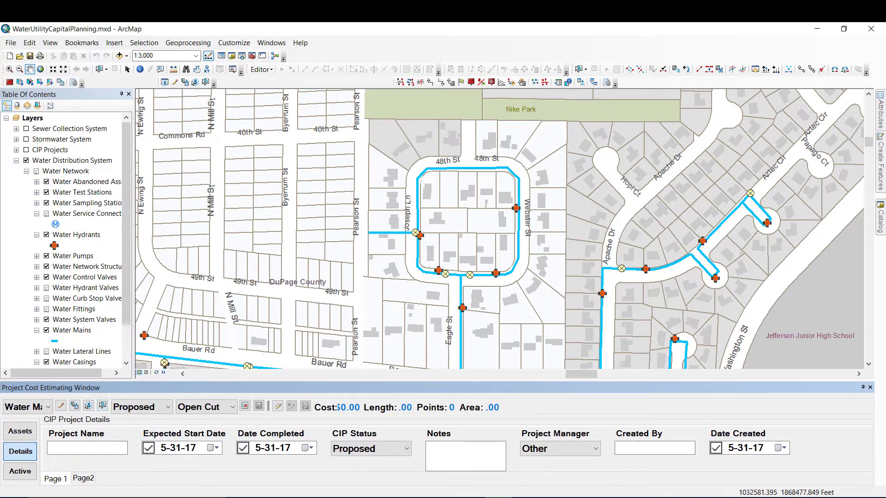
# Step: Name the project 'Nike Park CIP', starting June 7, 2017 and completing July 5, 2018
pyautogui.write('N')
pyautogui.write('ike Park C')
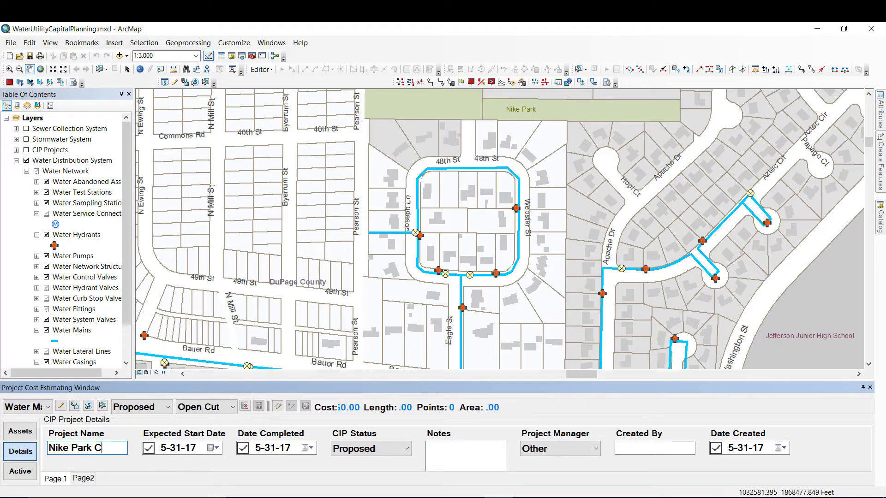
pyautogui.write('IP')
pyautogui.click(217, 448)
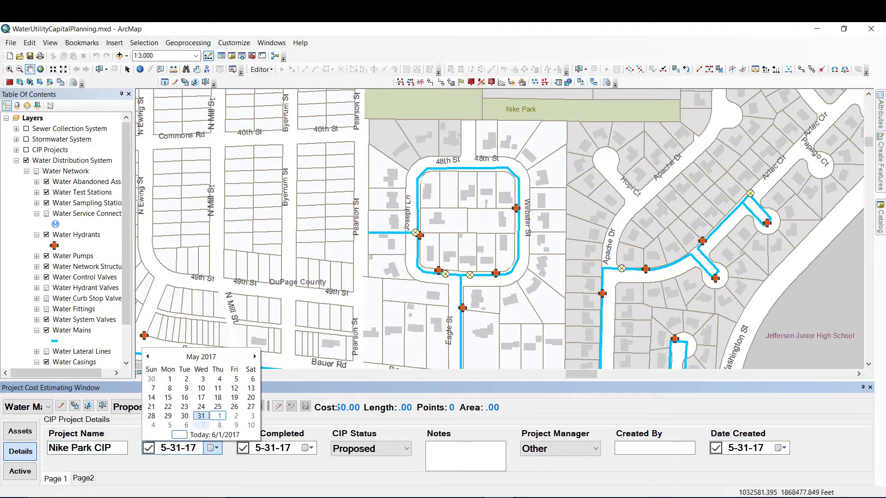
pyautogui.click(201, 425)
pyautogui.click(310, 449)
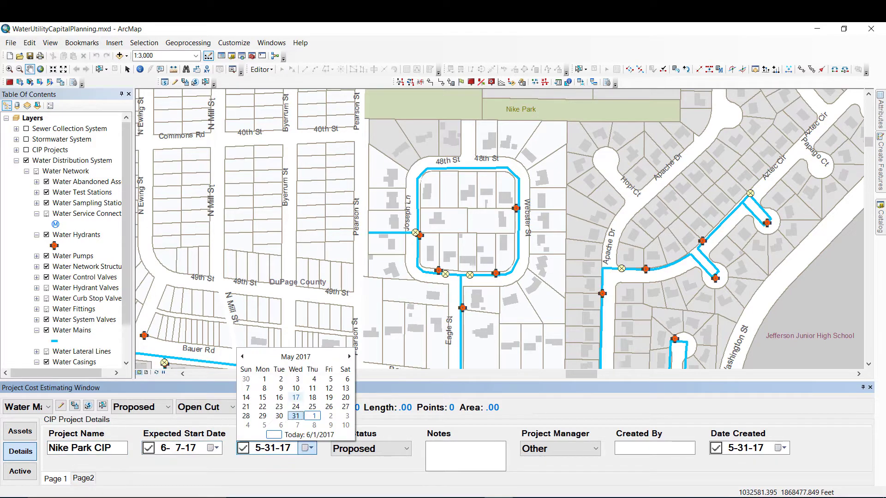
pyautogui.click(296, 356)
pyautogui.click(296, 356)
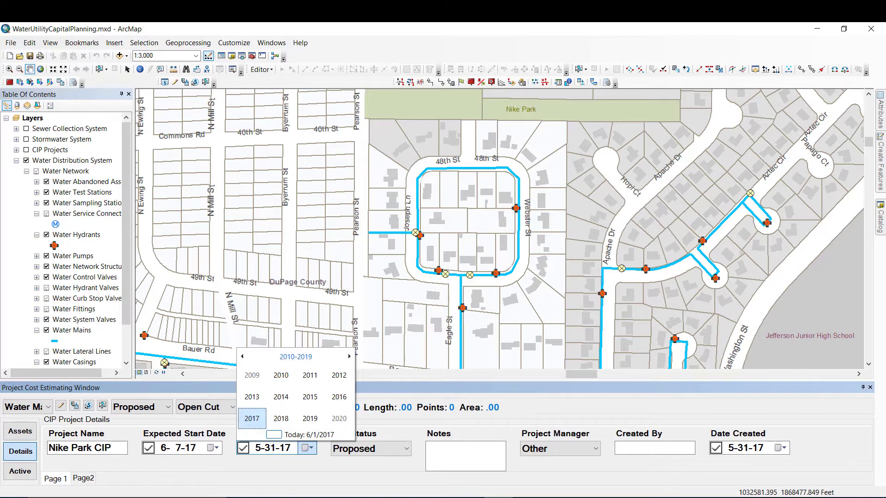
pyautogui.click(281, 419)
pyautogui.click(310, 397)
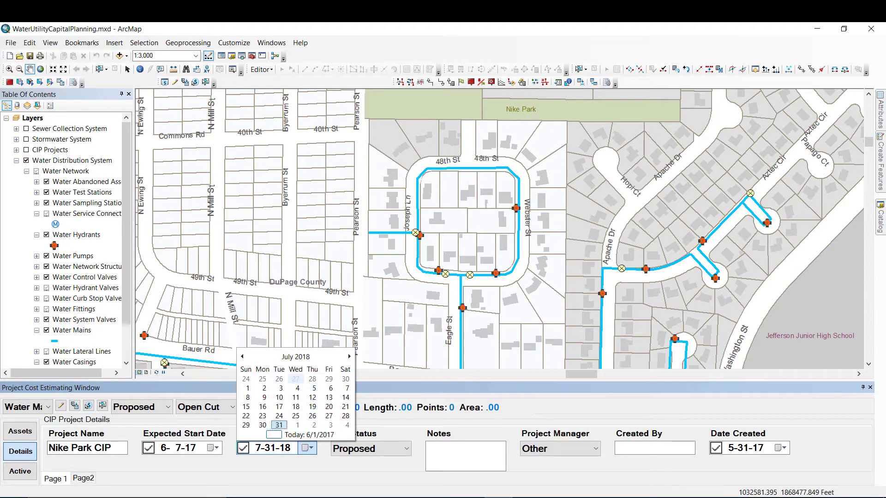
pyautogui.click(313, 386)
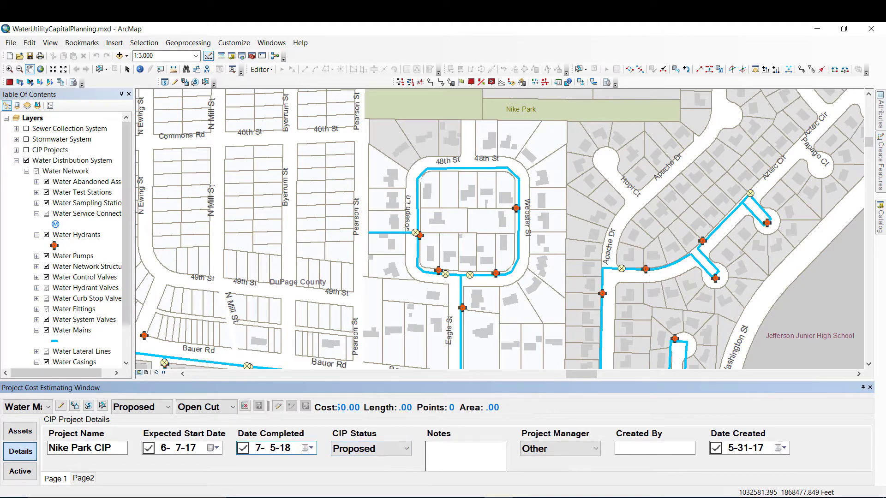
# Step: Keep status Proposed; set notes 'Aging Infrastructure', manager City Engineer, creator Elena
pyautogui.click(406, 448)
pyautogui.press('Return')
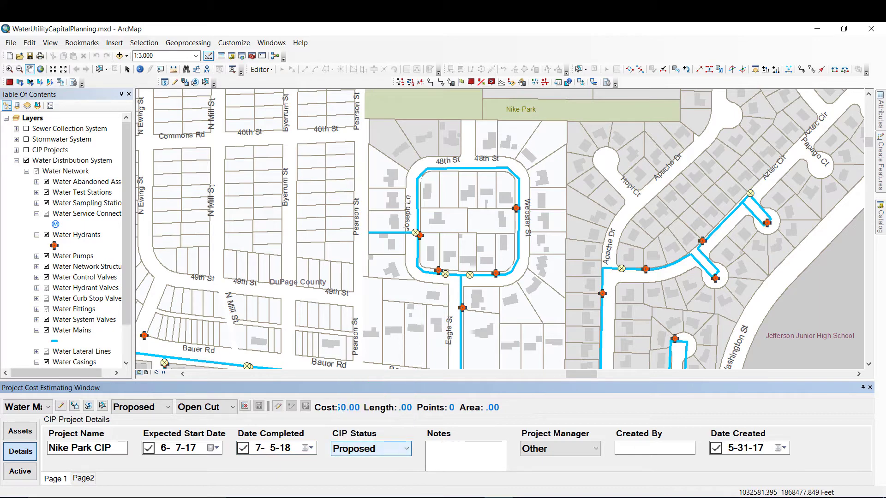
pyautogui.press('Tab')
pyautogui.write('Ag')
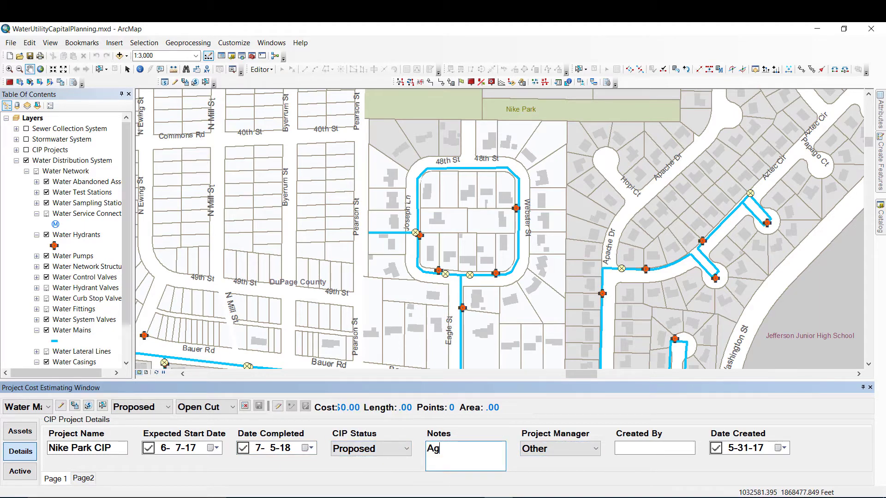
pyautogui.write('ing Infra')
pyautogui.write('structure')
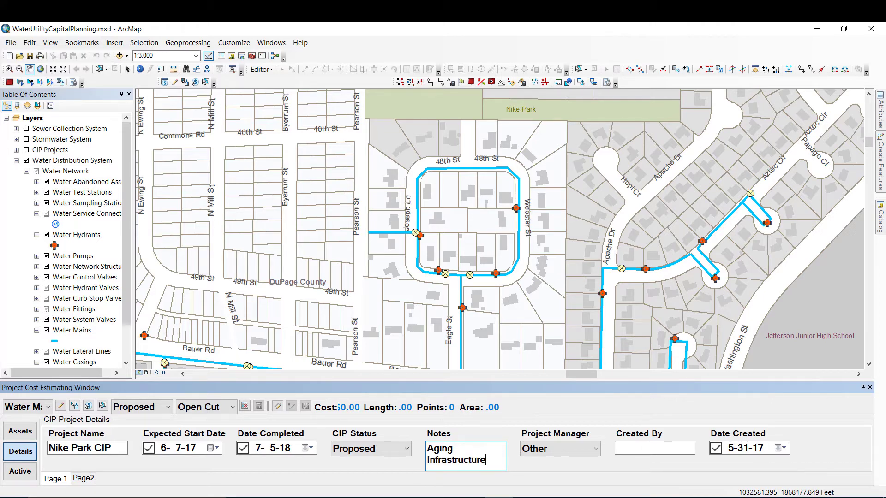
pyautogui.press('Tab')
pyautogui.hotkey('alt', 'Down')
pyautogui.press('Down')
pyautogui.press('Down')
pyautogui.press('Down')
pyautogui.press('Return')
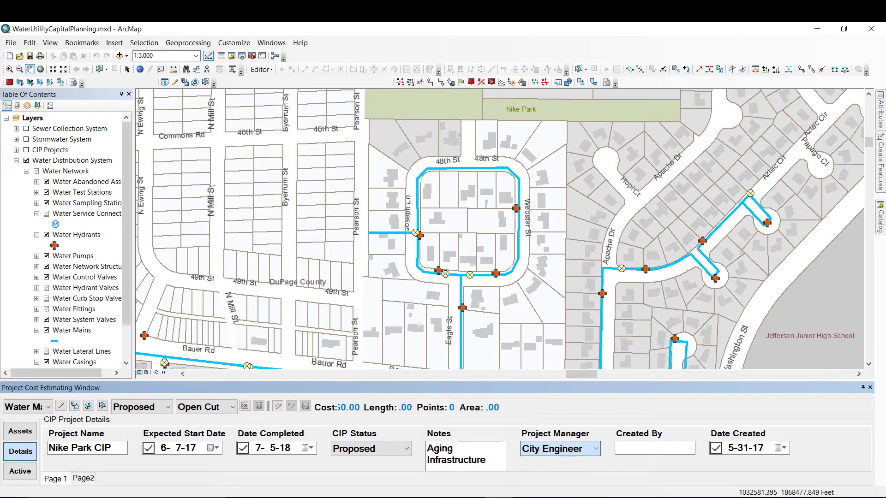
pyautogui.press('Tab')
pyautogui.write('E')
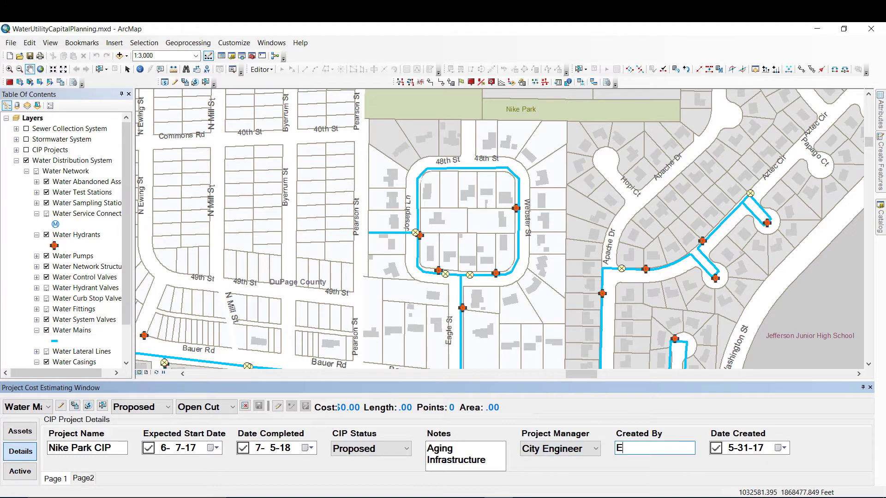
pyautogui.write('lena')
# Step: Enter contact phone 234-567 and contact email 'email' on the second details page
pyautogui.press('Tab')
pyautogui.press('Right')
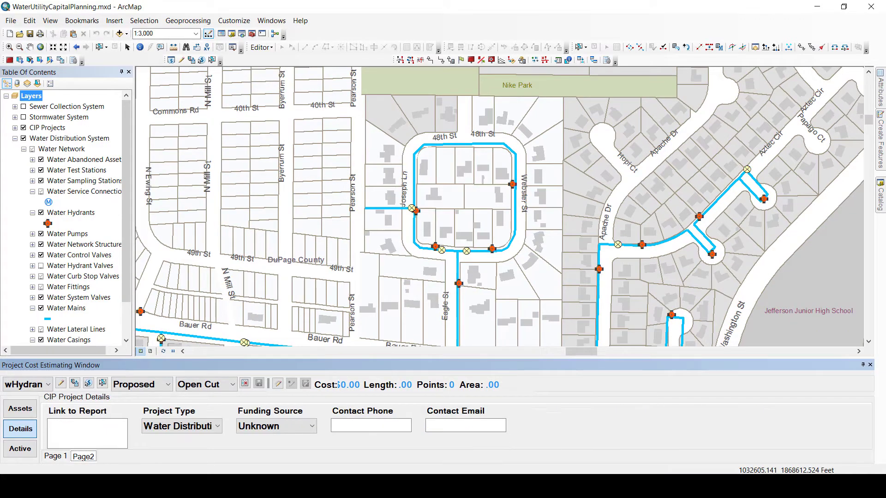
pyautogui.press('Tab')
pyautogui.write('234')
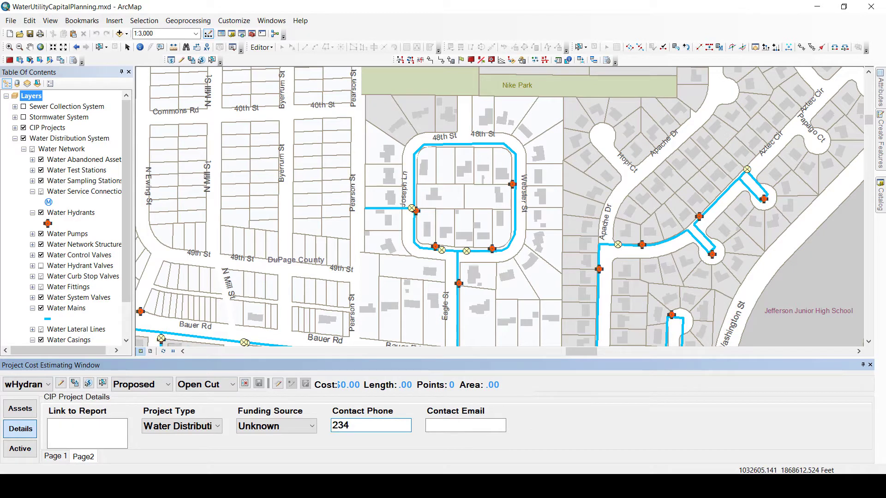
pyautogui.write('-567')
pyautogui.press('Tab')
pyautogui.write('email')
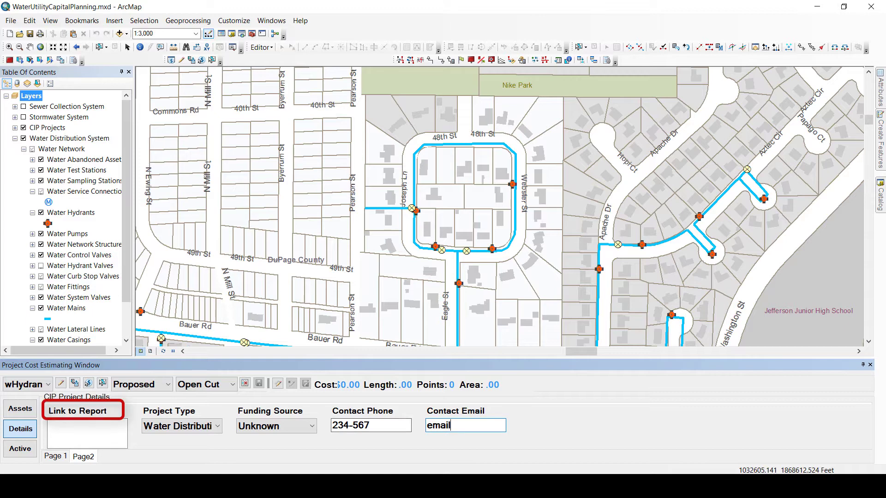
pyautogui.press('Tab')
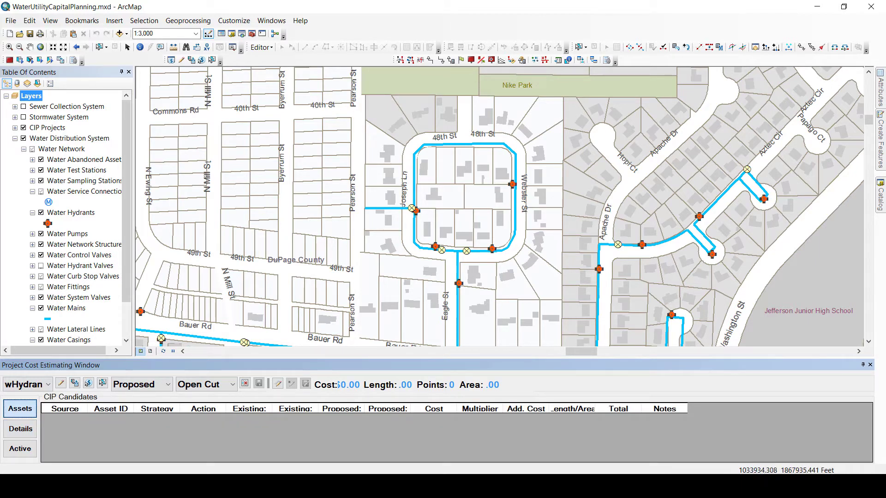
# Step: Hide water hydrants and select Eagle St mains WM-3798 and WM-3797
pyautogui.scroll(1, 496, 204)
pyautogui.scroll(2, 496, 203)
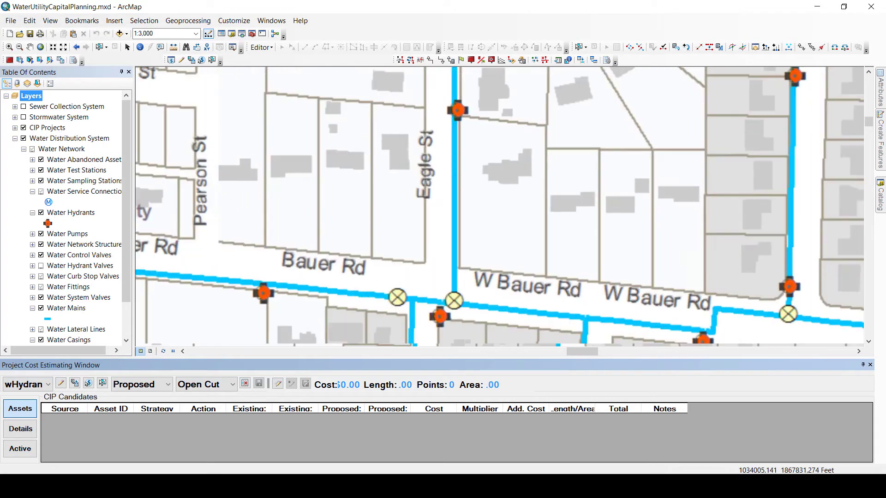
pyautogui.scroll(1, 496, 203)
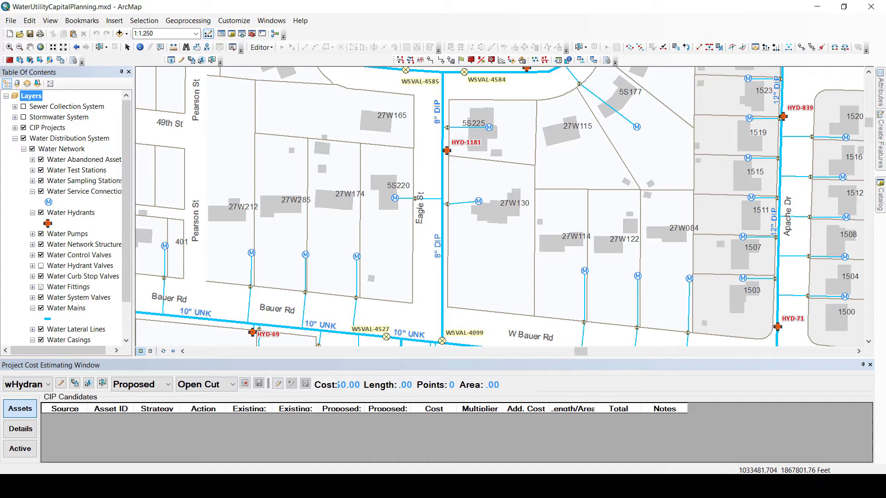
pyautogui.click(41, 213)
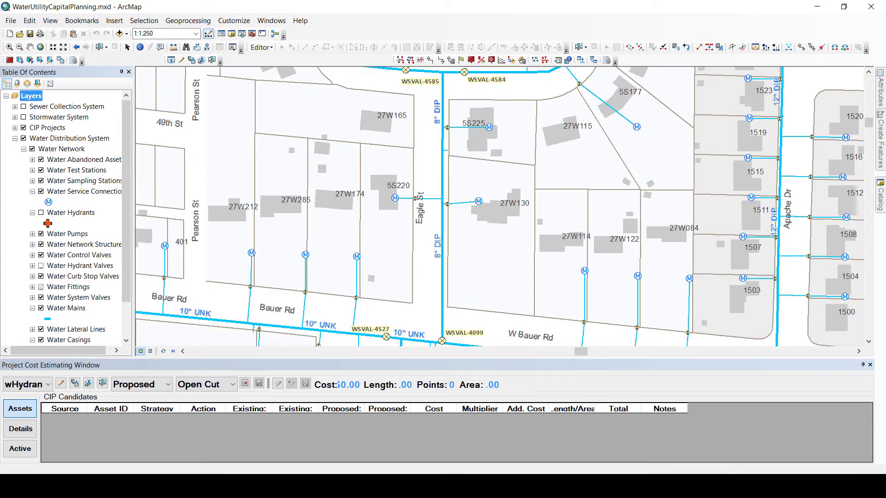
pyautogui.click(102, 383)
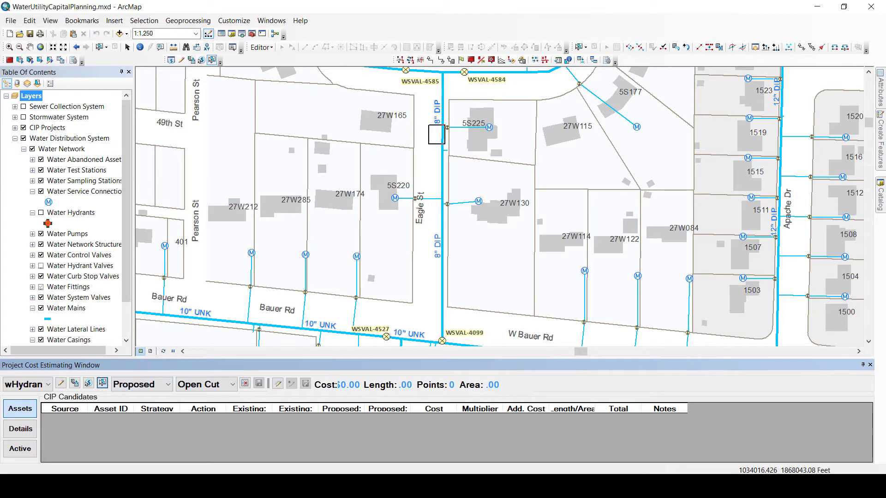
pyautogui.click(433, 129)
pyautogui.click(442, 231)
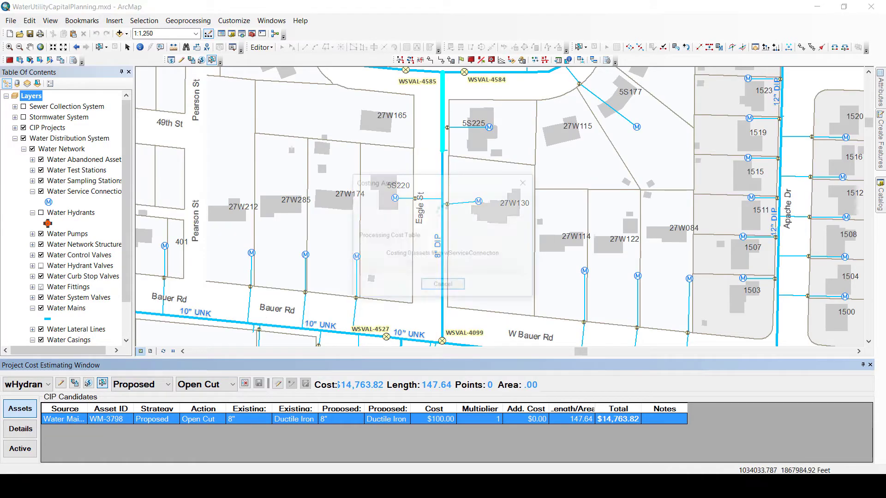
# Step: Set both Eagle St mains' strategy to Replacement, bringing the cost to $50,535
pyautogui.click(153, 419)
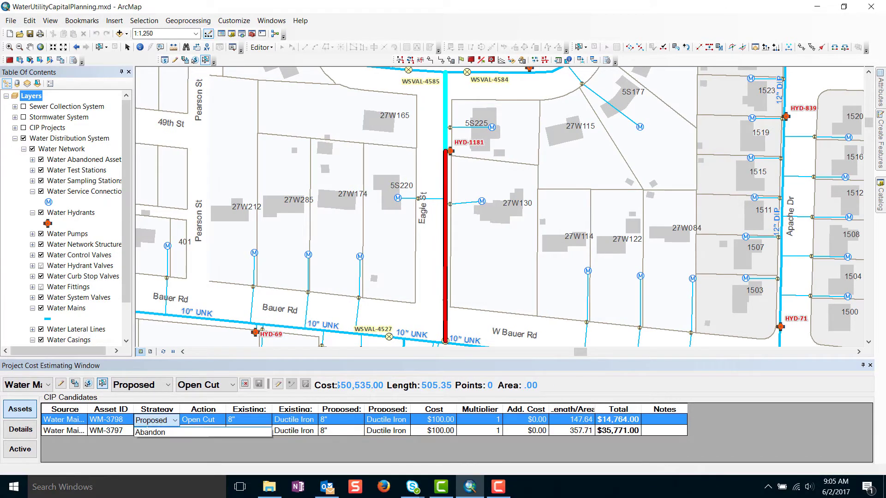
pyautogui.click(153, 430)
pyautogui.click(175, 430)
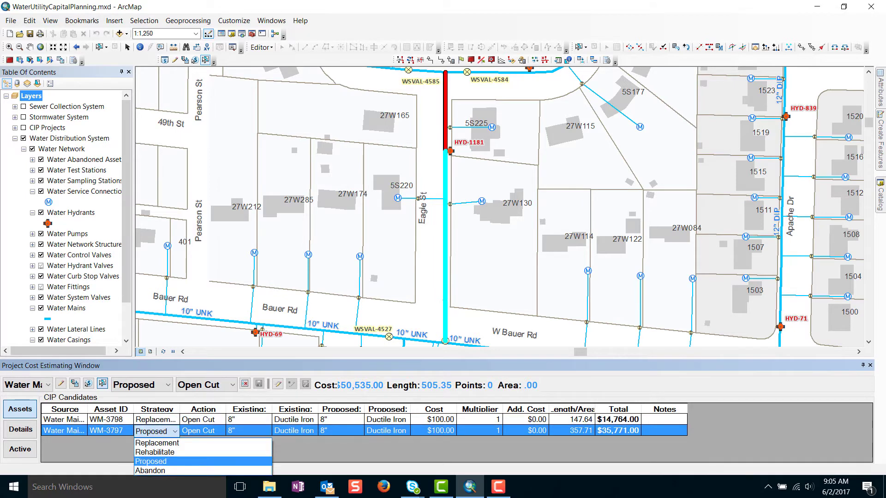
pyautogui.click(152, 442)
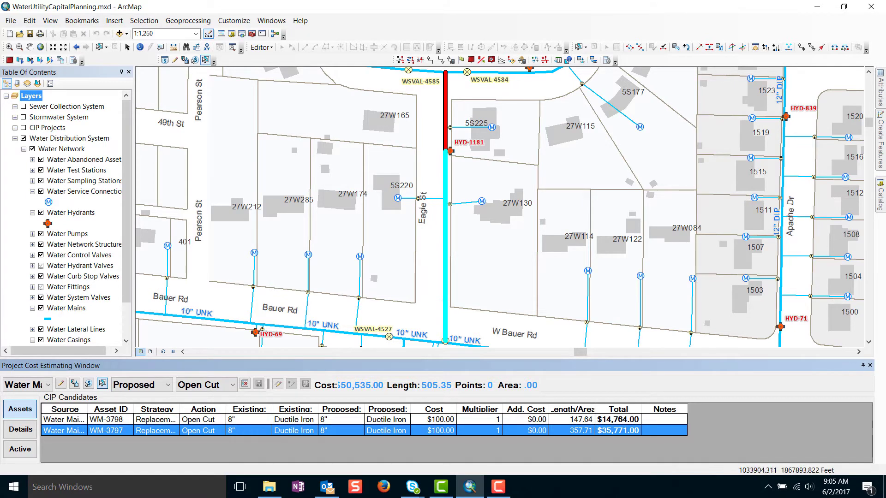
pyautogui.press('Up')
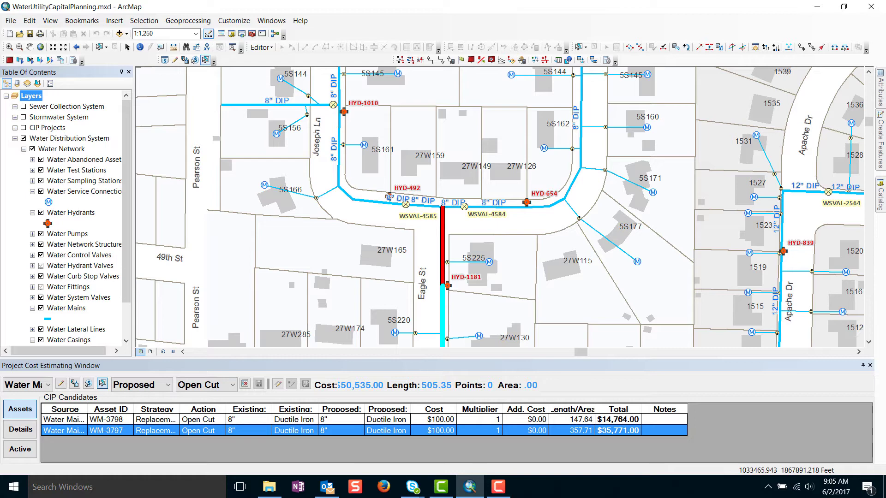
# Step: Hide water mains and add hydrants HYD-492 and HYD-654, each as a $4,500 Replacement
pyautogui.click(41, 308)
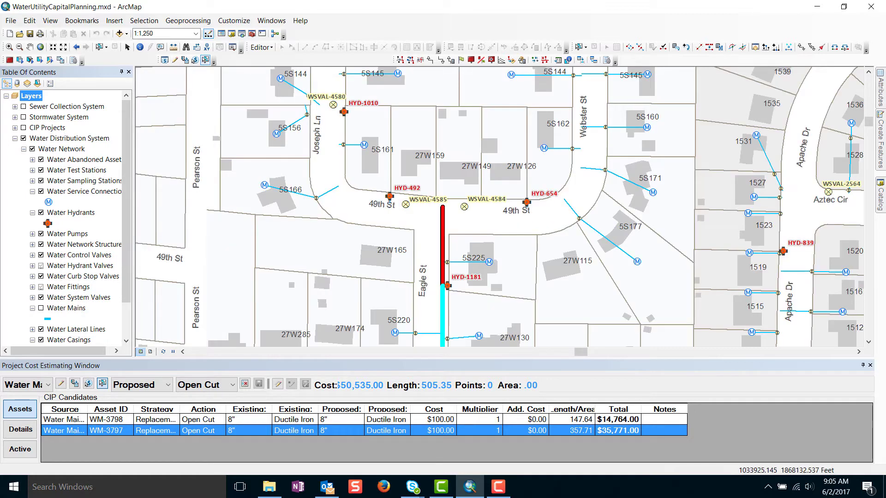
pyautogui.click(390, 197)
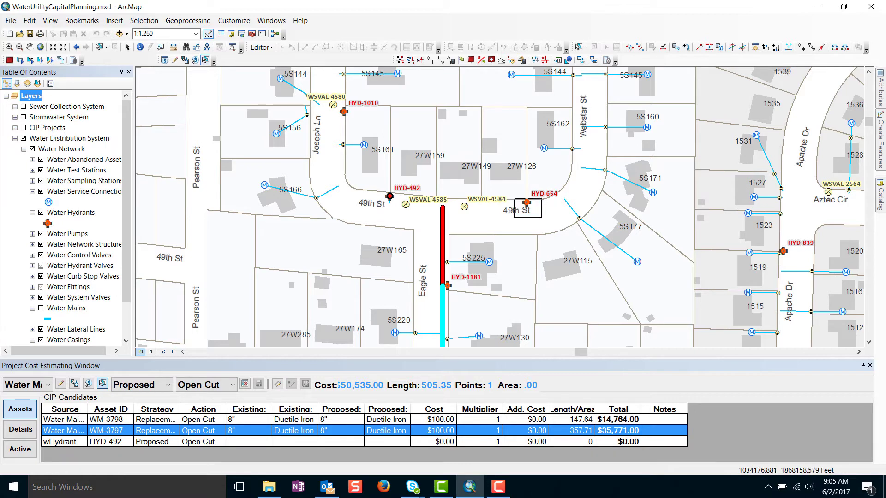
pyautogui.click(527, 201)
pyautogui.click(152, 441)
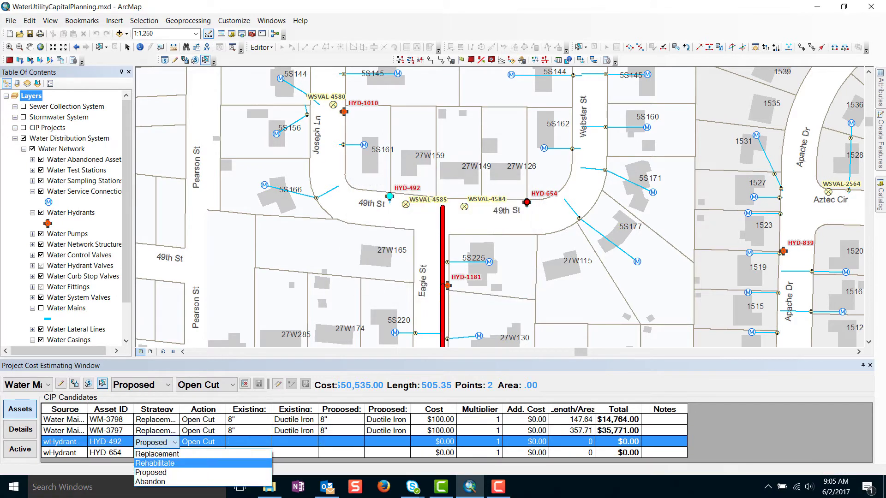
pyautogui.click(157, 460)
pyautogui.click(153, 452)
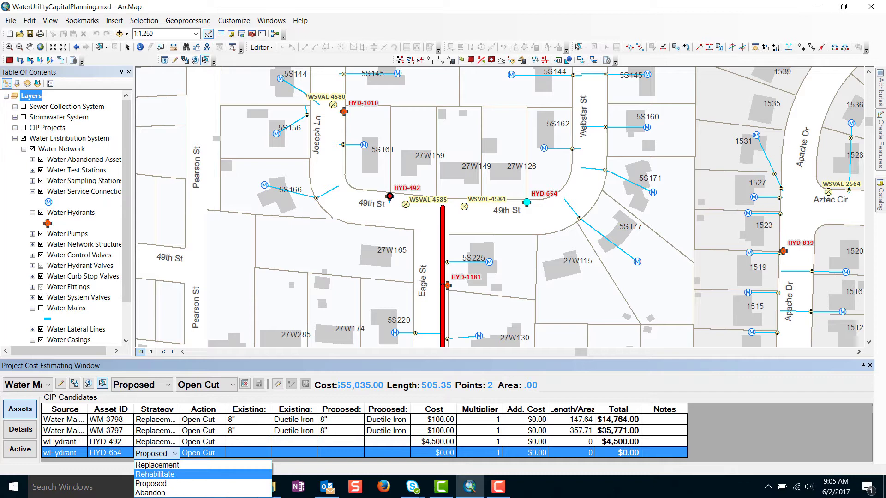
pyautogui.click(157, 468)
pyautogui.scroll(-1, 499, 207)
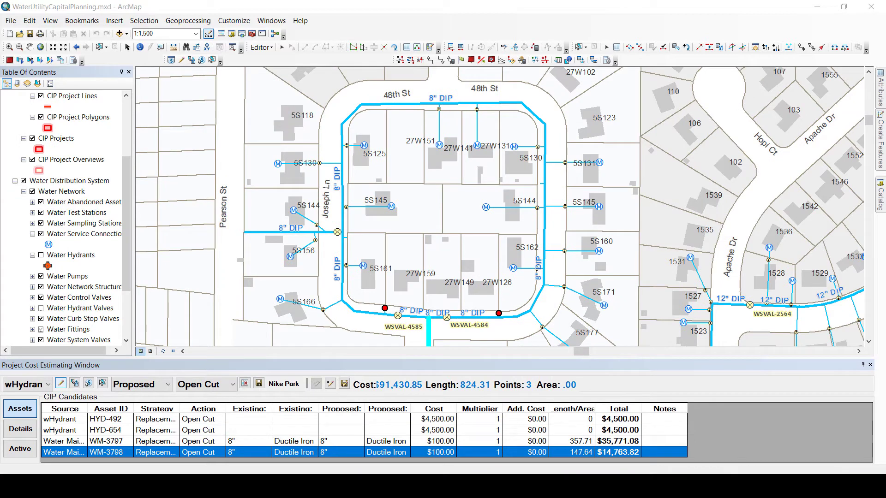
# Step: Place a sketch point on the Joseph Ln main near 5S118 and save Nike Park
pyautogui.click(60, 384)
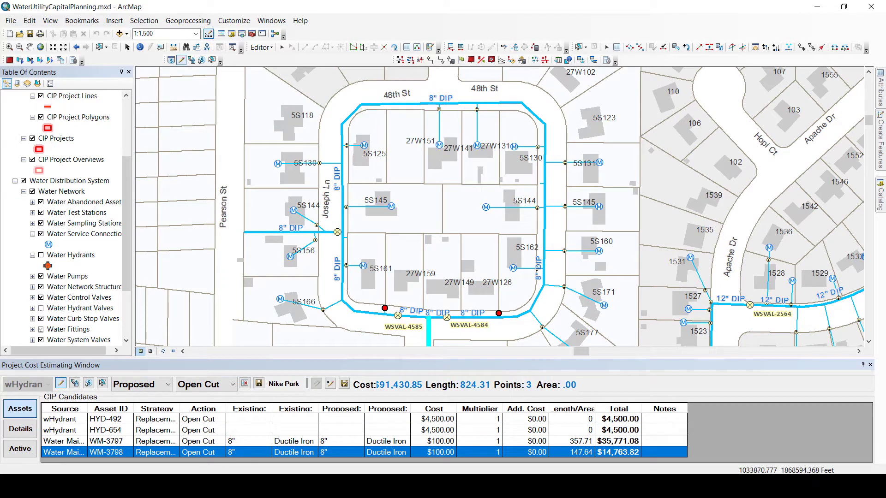
pyautogui.click(342, 133)
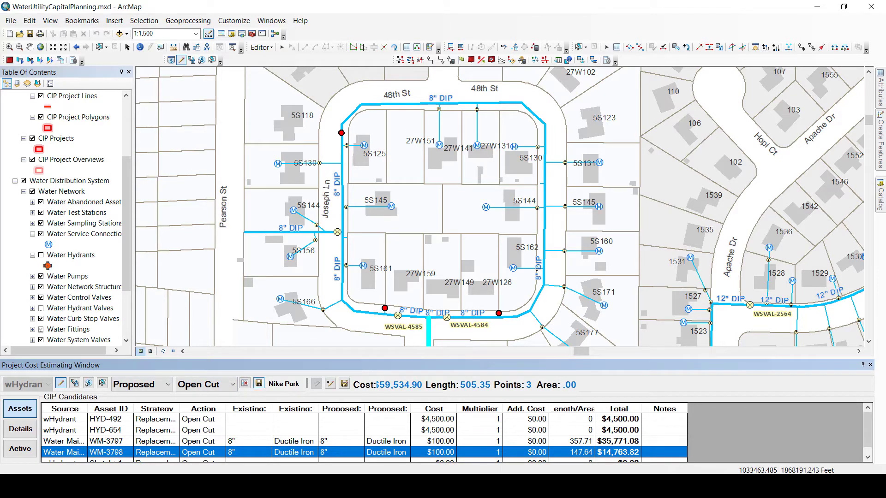
pyautogui.click(259, 384)
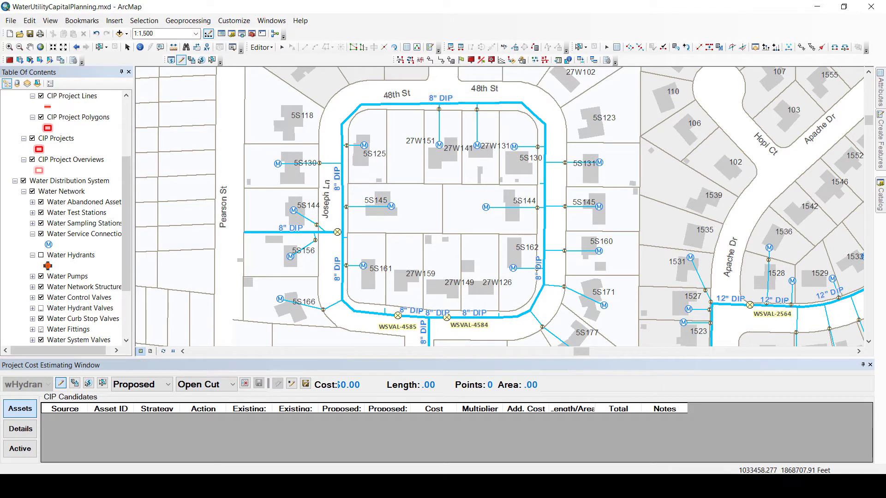
# Step: Close the cost estimator and turn on the CIP Projects group to show Nike Park
pyautogui.click(172, 60)
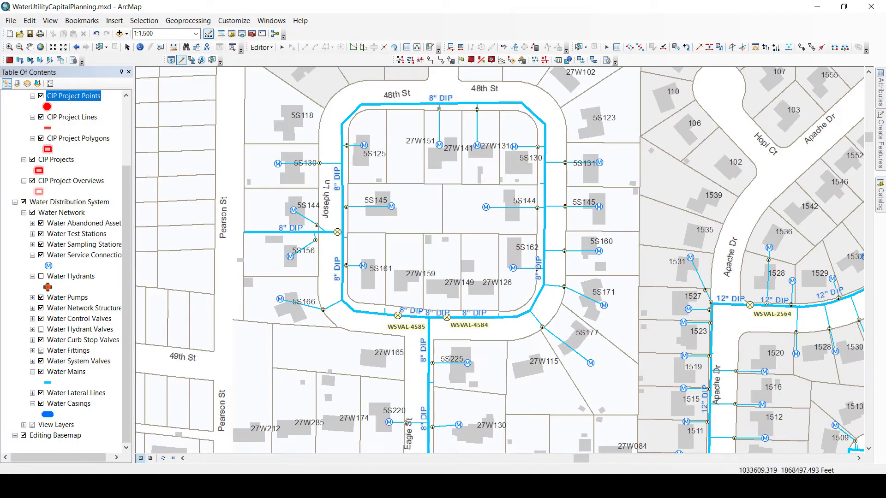
pyautogui.scroll(3, 65, 230)
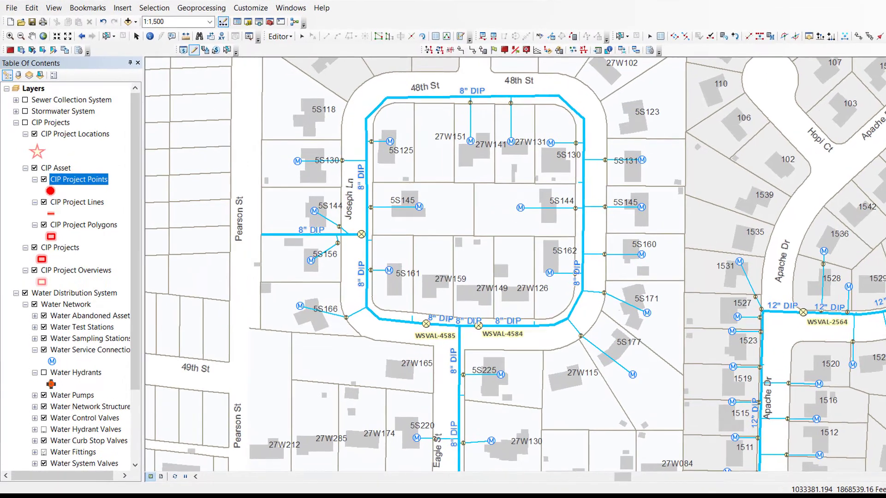
pyautogui.click(25, 122)
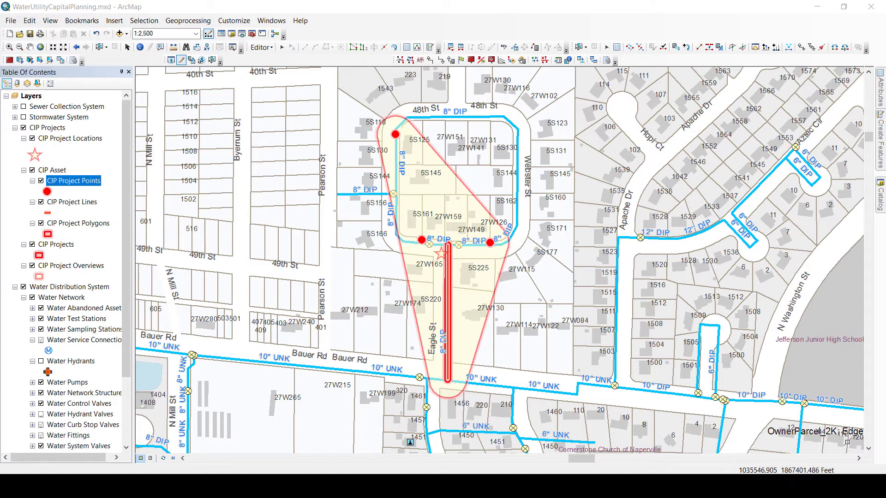
# Step: Reopen the cost estimator and load the saved Nike Park project at $59,534.90
pyautogui.click(171, 60)
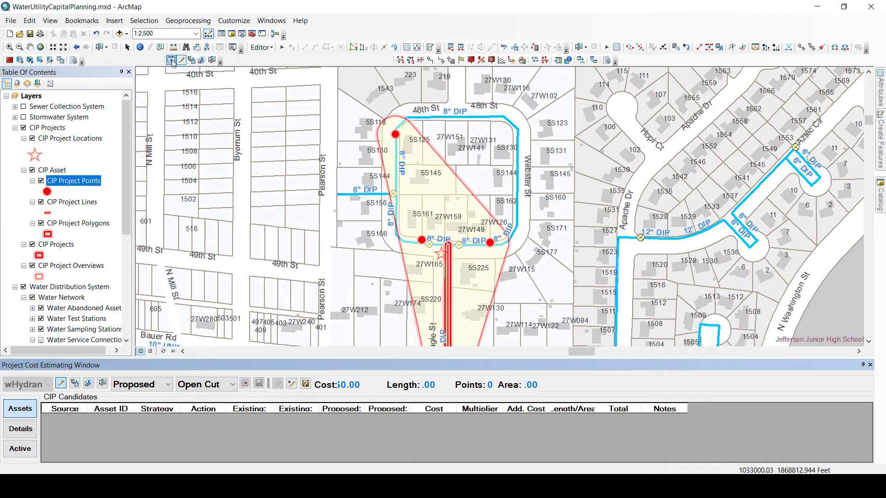
pyautogui.click(76, 384)
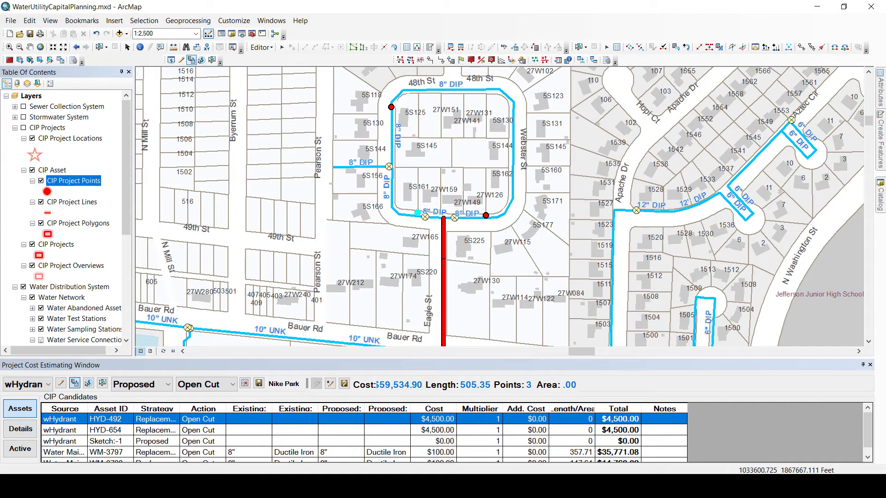
# Step: Set Nike Park's CIP status to Funded and its funding source to General Revenue
pyautogui.click(20, 429)
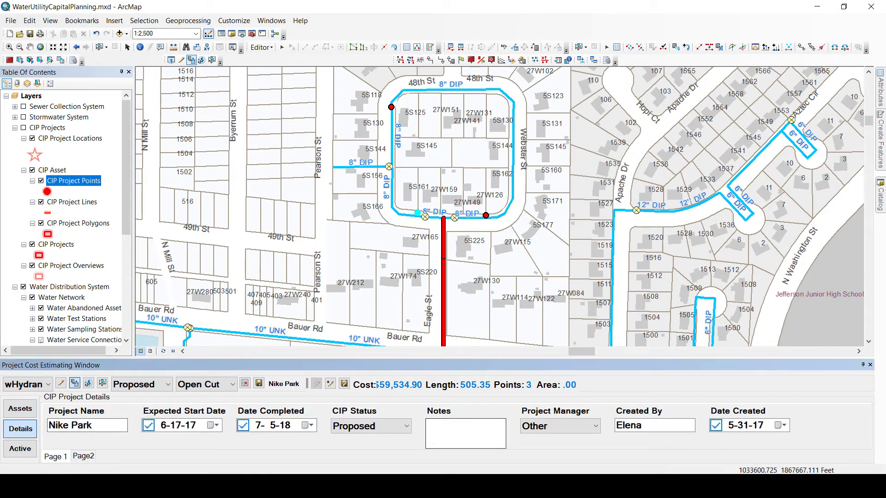
pyautogui.click(369, 426)
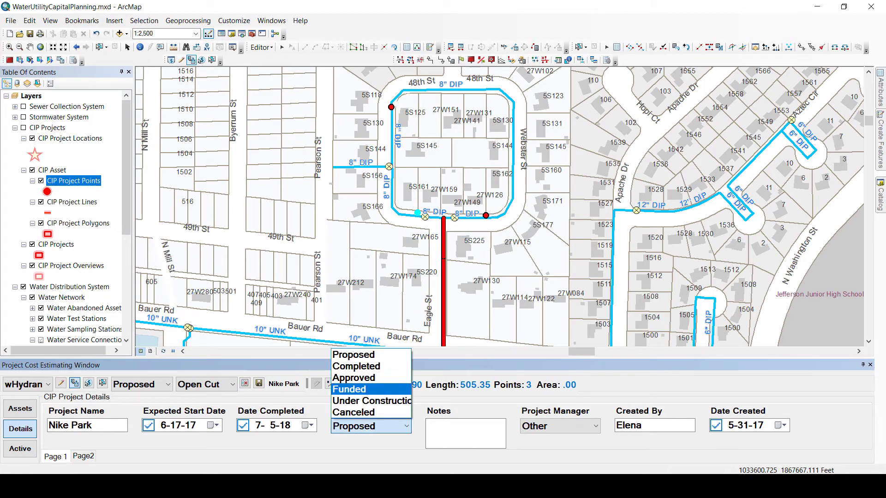
pyautogui.press('Down')
pyautogui.press('Down')
pyautogui.press('Return')
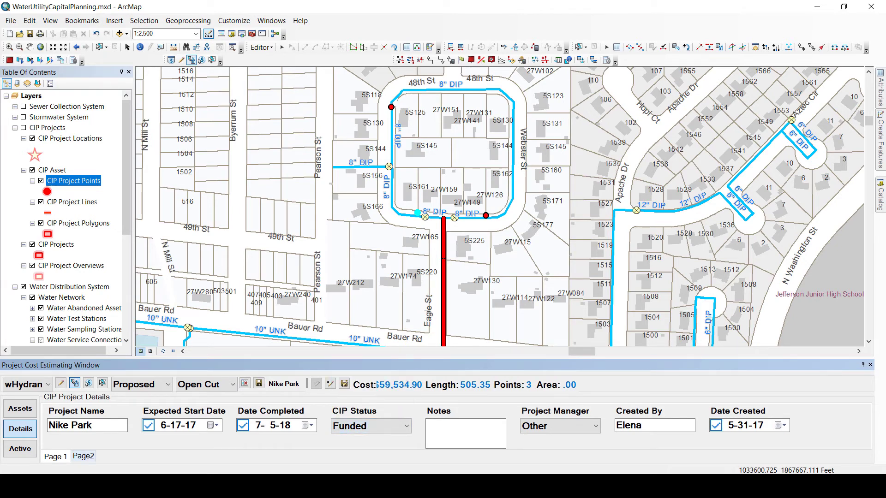
pyautogui.click(83, 456)
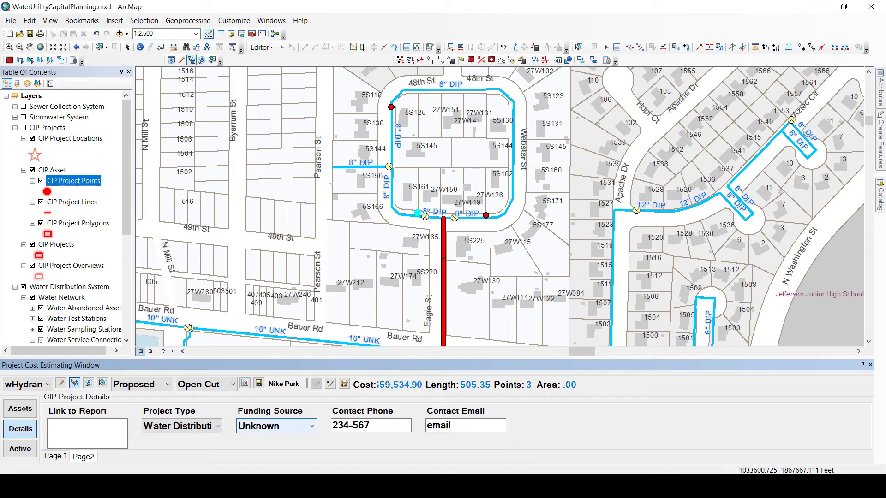
pyautogui.click(276, 425)
pyautogui.click(276, 367)
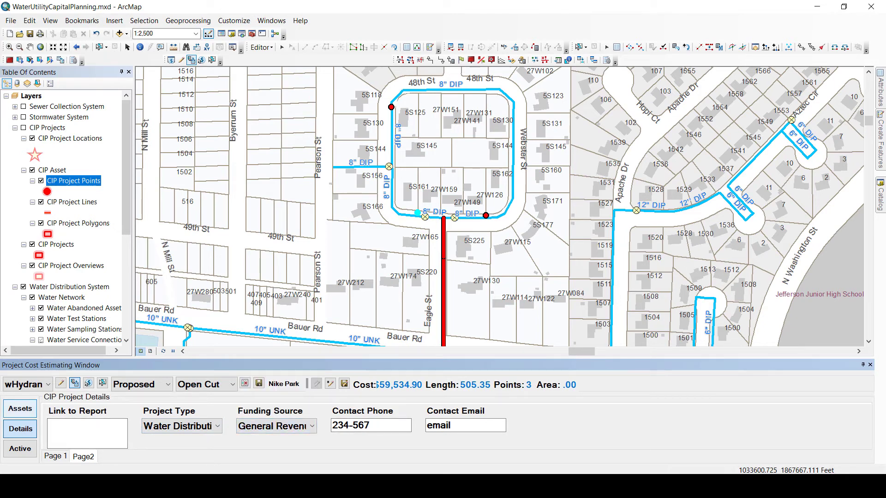
pyautogui.click(20, 408)
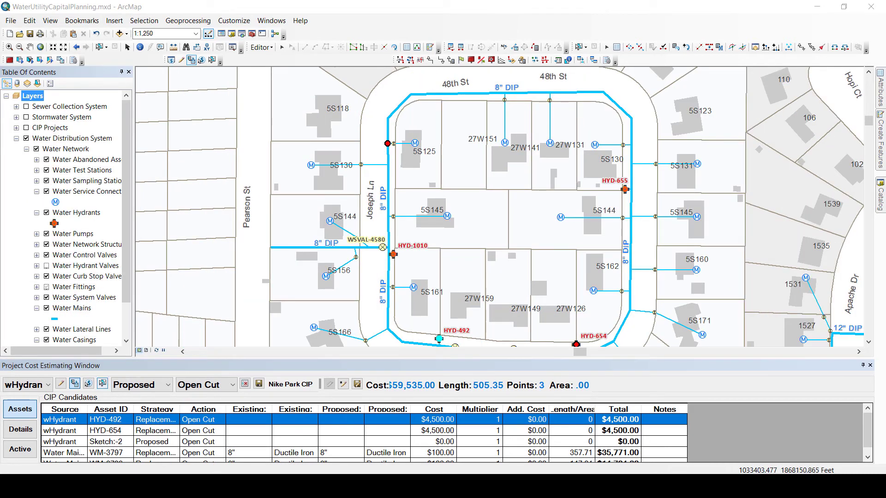
# Step: Add the Joseph Ln main north of HYD-1010 to the project and save it
pyautogui.click(103, 383)
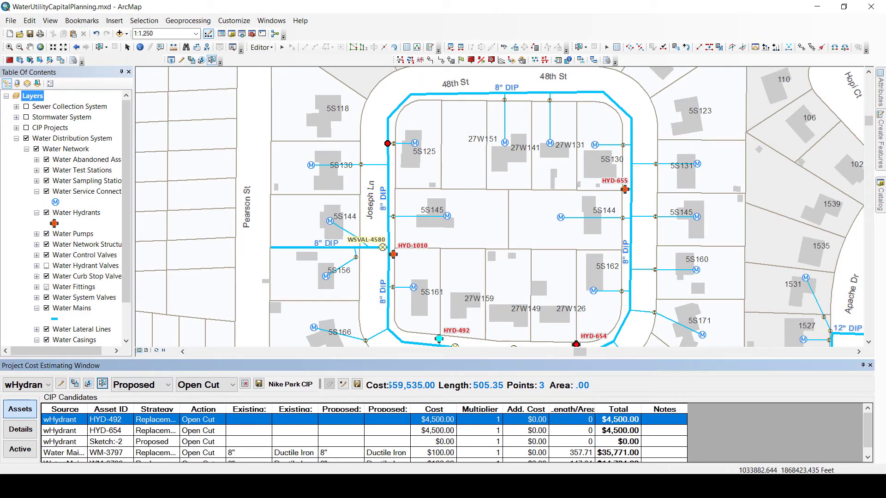
pyautogui.click(388, 153)
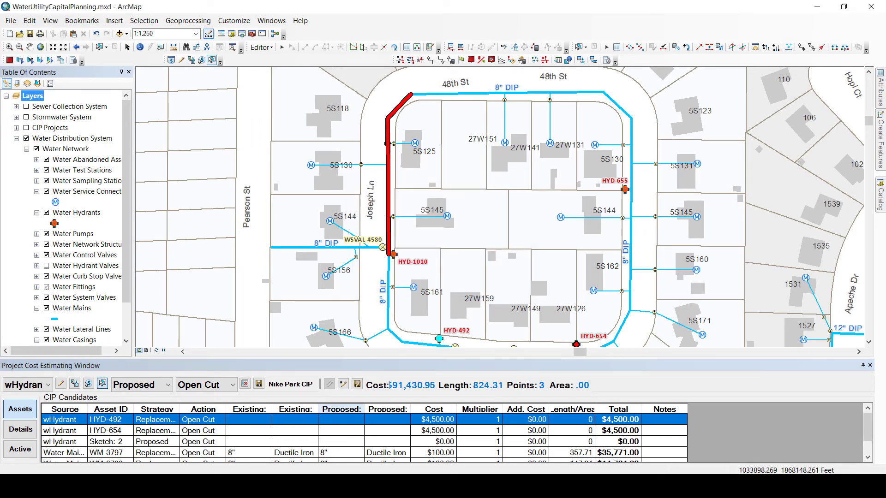
pyautogui.click(357, 384)
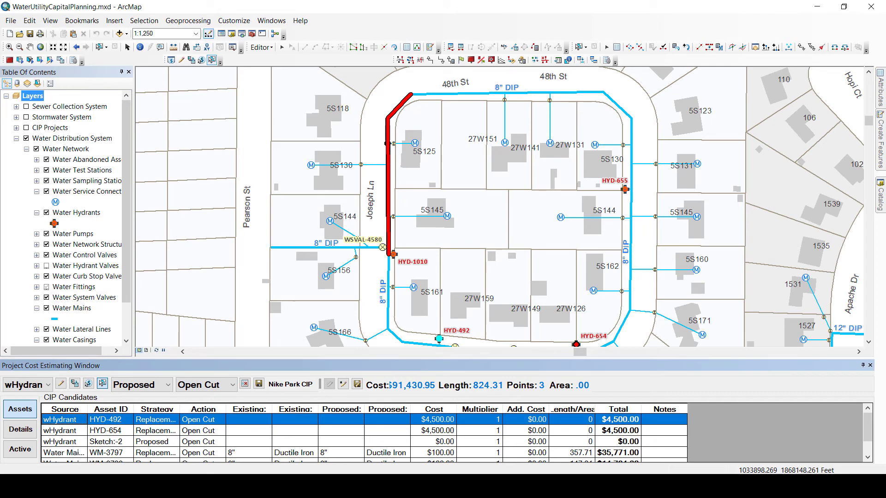
pyautogui.click(259, 384)
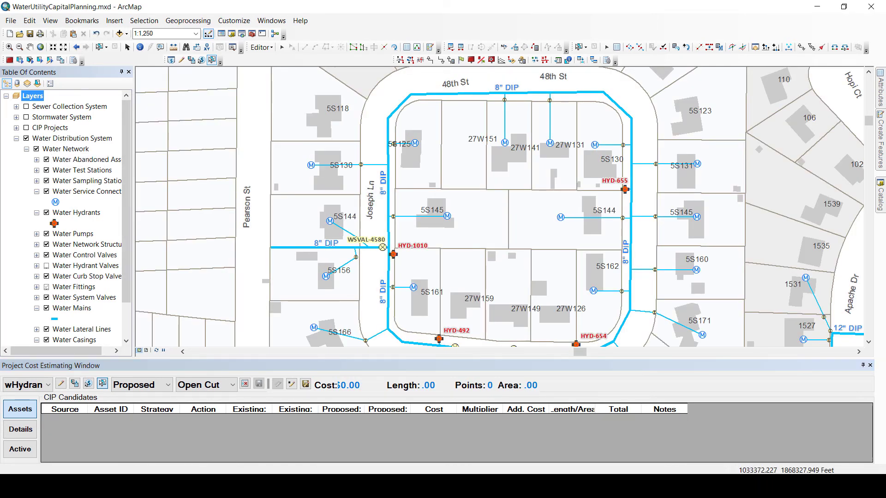
# Step: Turn on the CIP Projects layer and zoom out to 1:3,000 to view the updated outline
pyautogui.click(26, 128)
pyautogui.scroll(2, 533, 186)
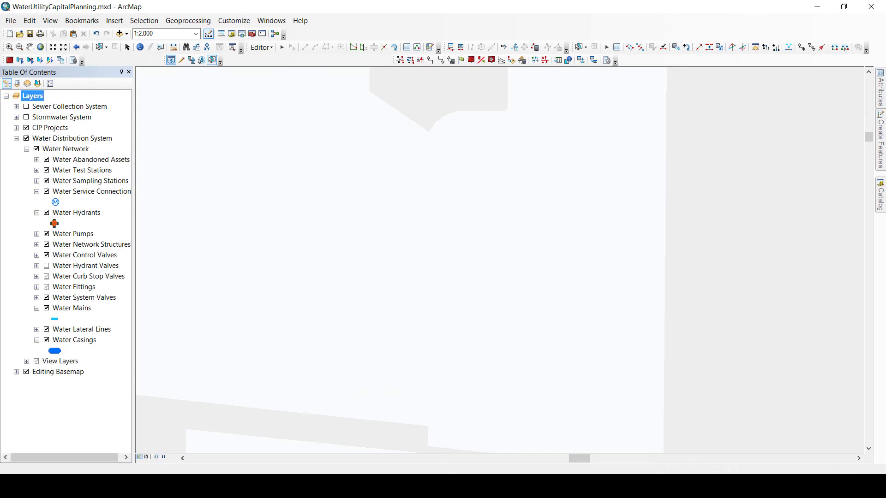
pyautogui.scroll(1, 490, 246)
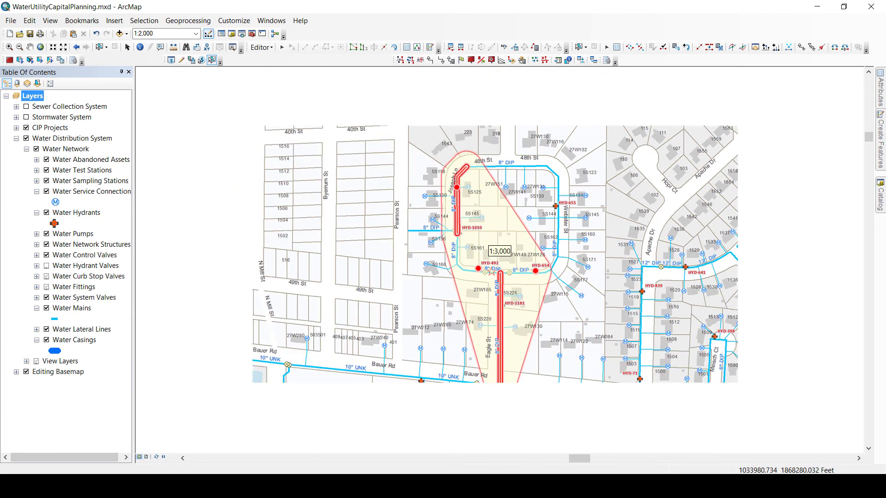